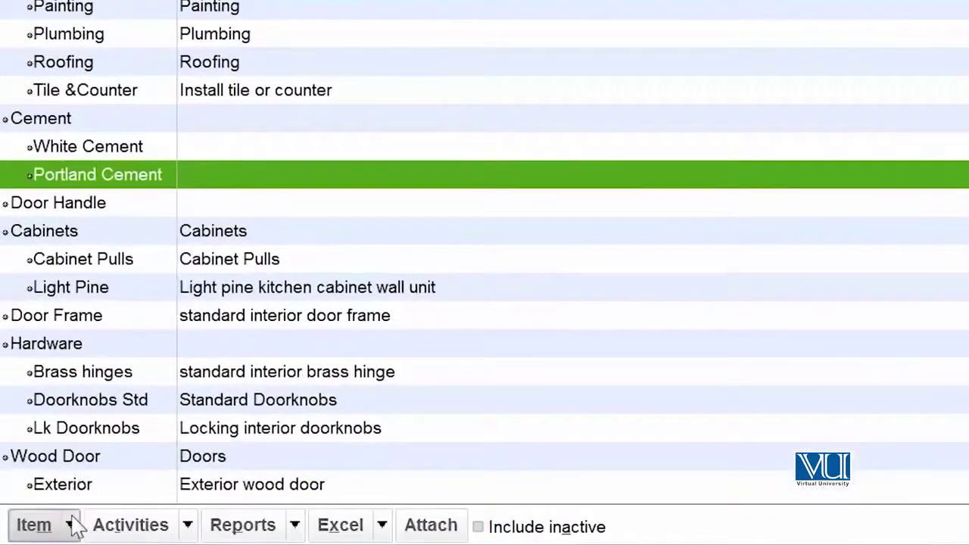
Create a new item of type Group in the item list and name it Cement.
{"action": "left_click", "coordinate": [72, 524]}
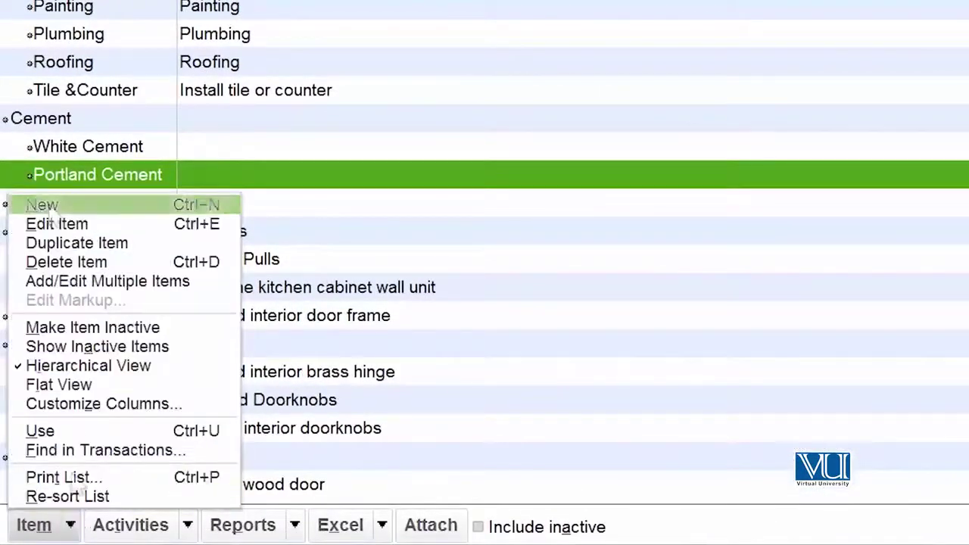
{"action": "left_click", "coordinate": [47, 202]}
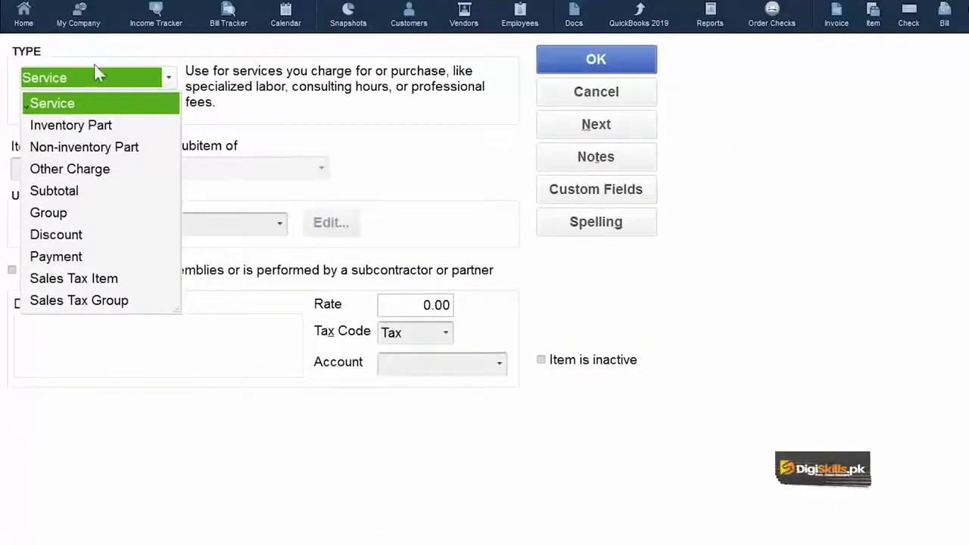
{"action": "left_click", "coordinate": [59, 219]}
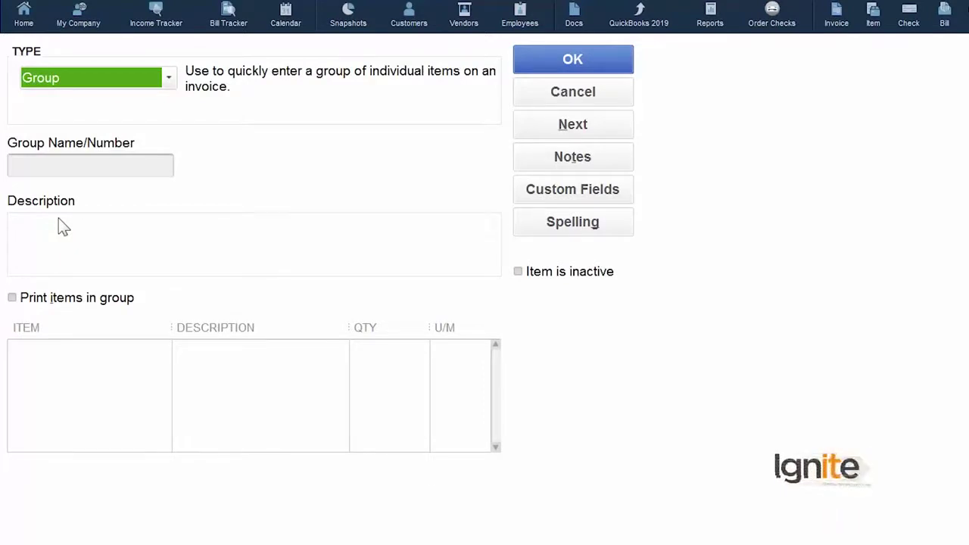
{"action": "left_click", "coordinate": [74, 174]}
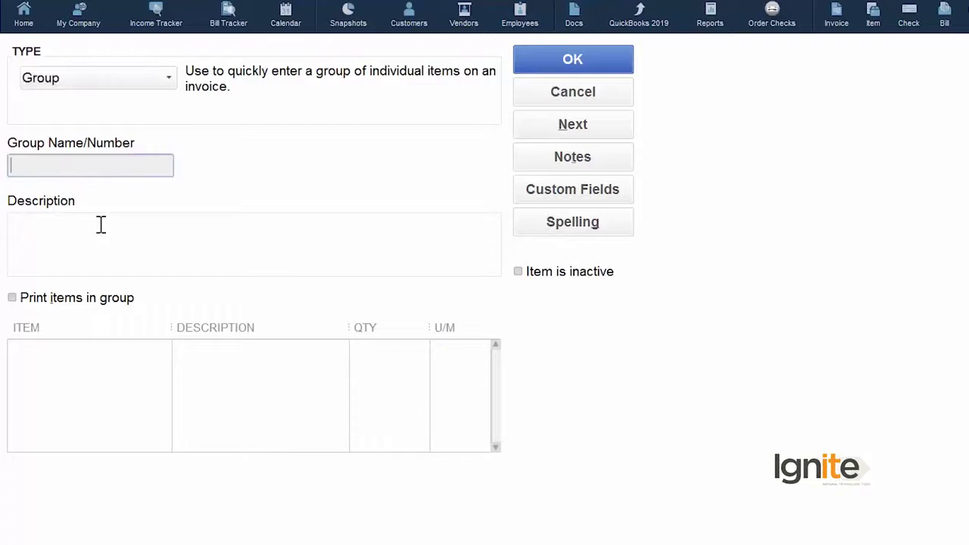
{"action": "type", "text": "Cement"}
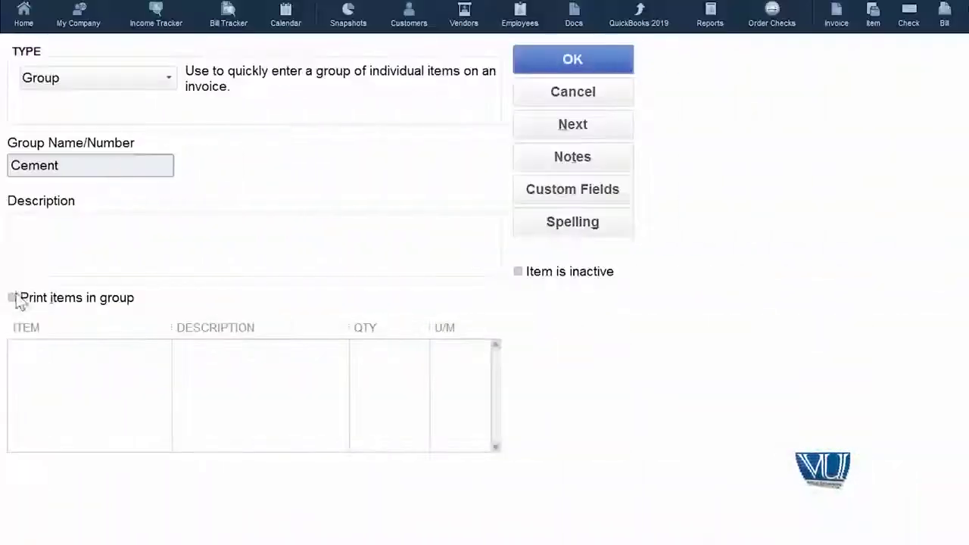
Add White Cement and Portland Cement as the group's component items.
{"action": "left_click", "coordinate": [55, 353]}
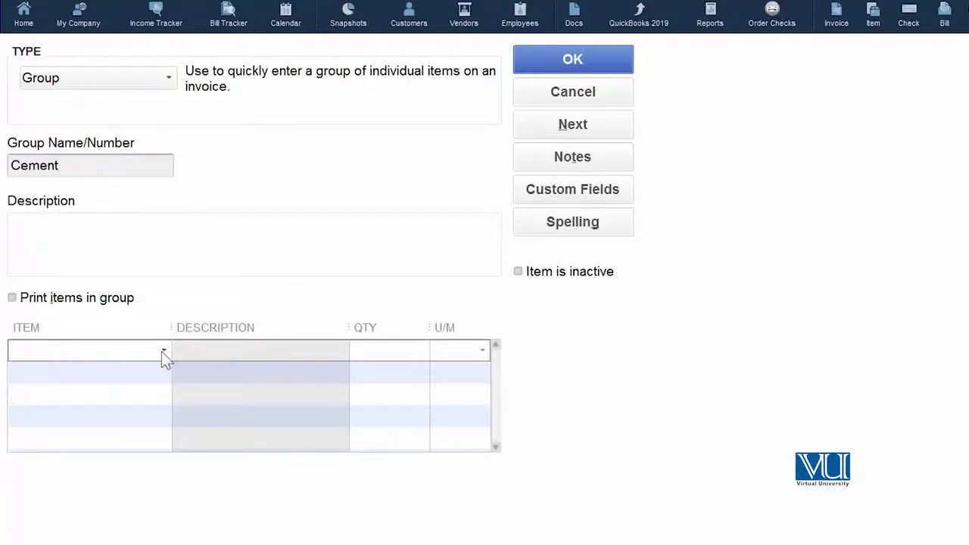
{"action": "left_click", "coordinate": [163, 351]}
{"action": "left_click", "coordinate": [78, 350]}
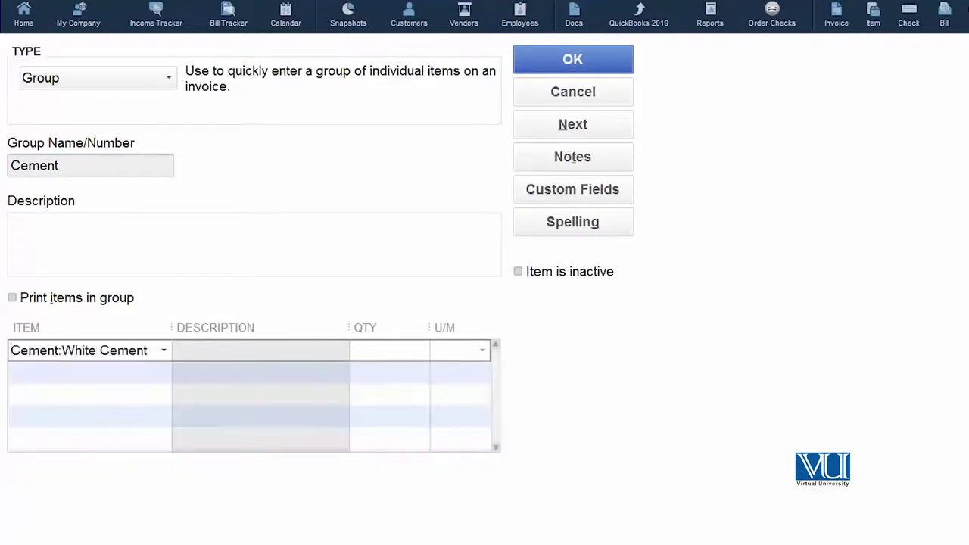
{"action": "left_click", "coordinate": [144, 375]}
{"action": "left_click", "coordinate": [78, 401]}
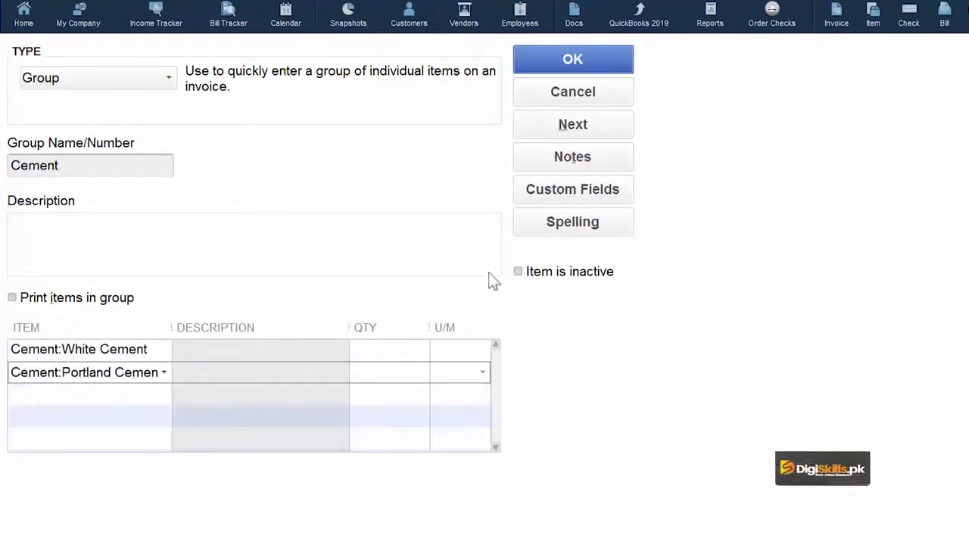
{"action": "left_click", "coordinate": [387, 347]}
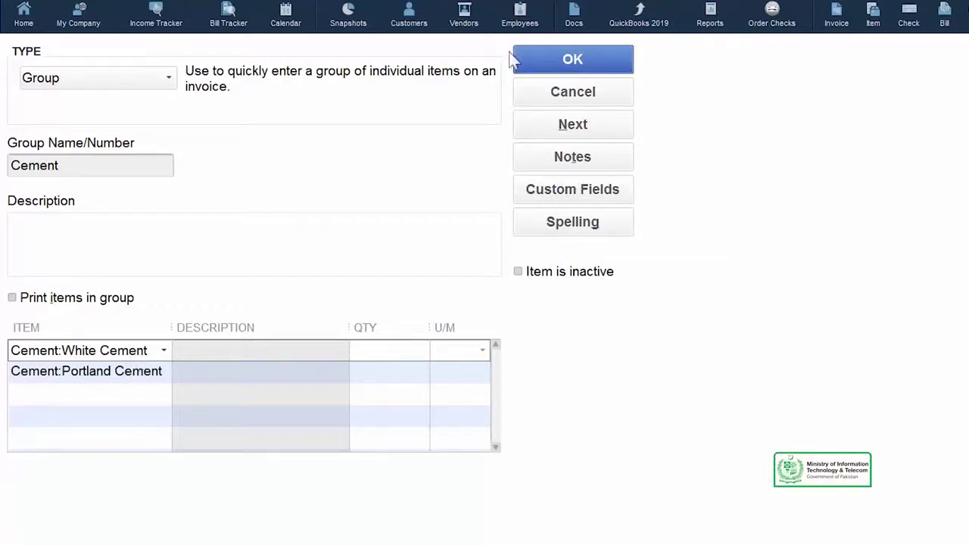
Rename the group item Cement Group and save it to the item list.
{"action": "left_click", "coordinate": [541, 68]}
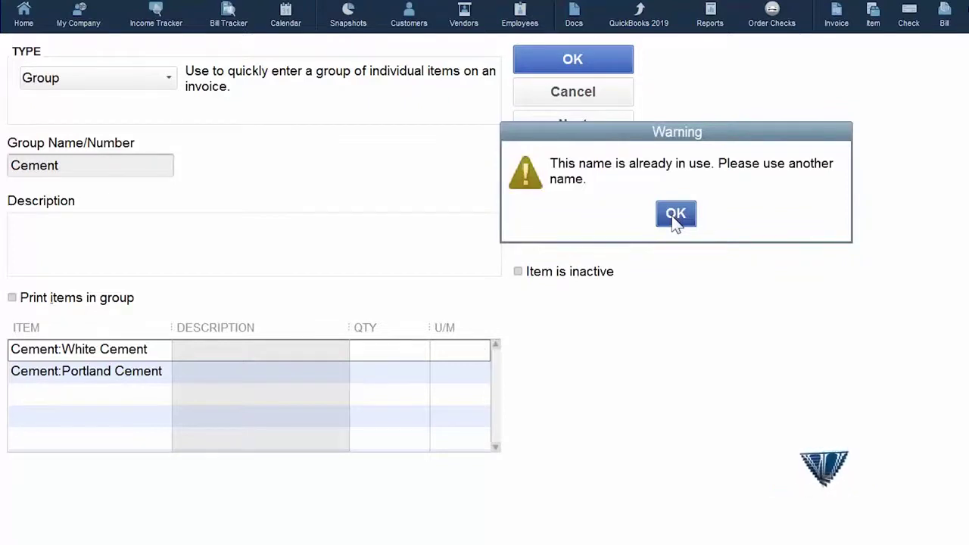
{"action": "left_click", "coordinate": [675, 215]}
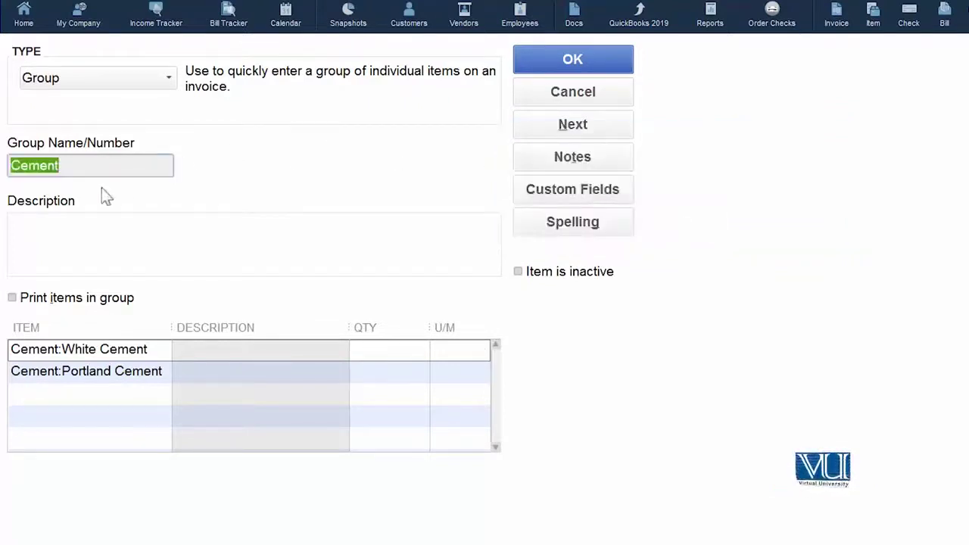
{"action": "left_click", "coordinate": [104, 162]}
{"action": "type", "text": "Group"}
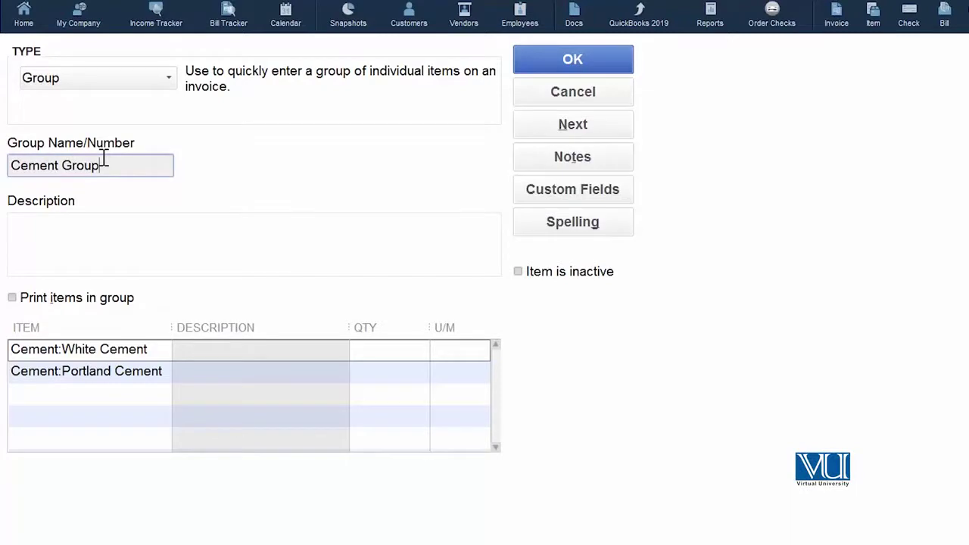
{"action": "left_click", "coordinate": [577, 64]}
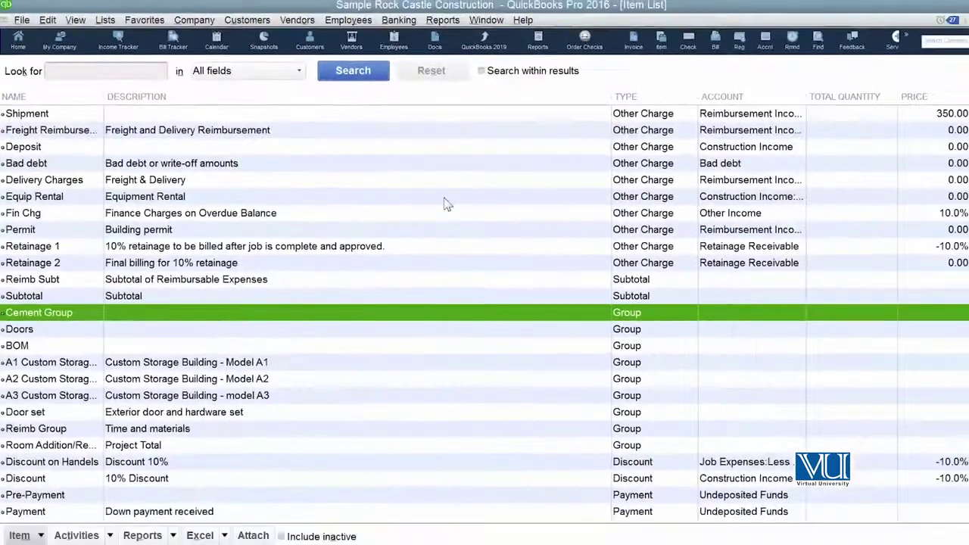
{"action": "scroll", "coordinate": [450, 202], "scroll_direction": "up", "scroll_amount": 1}
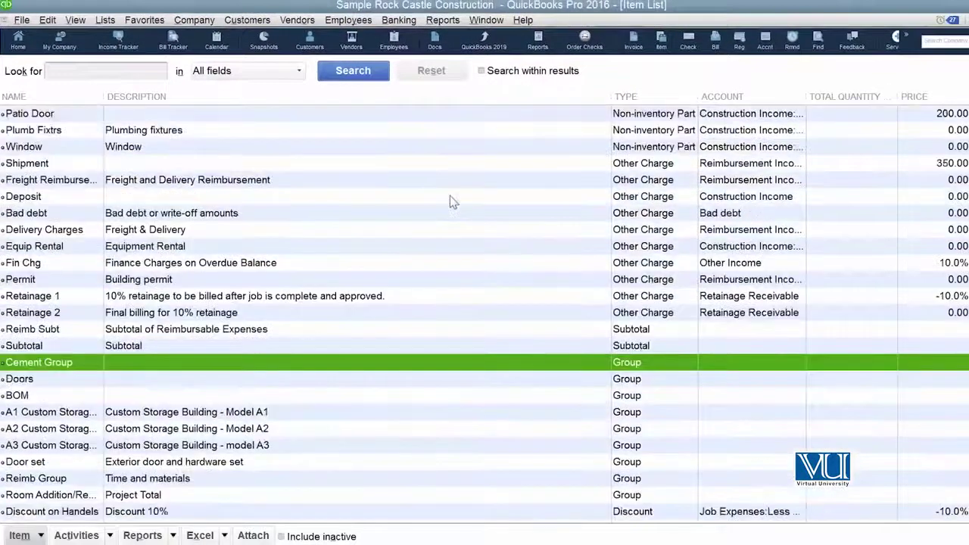
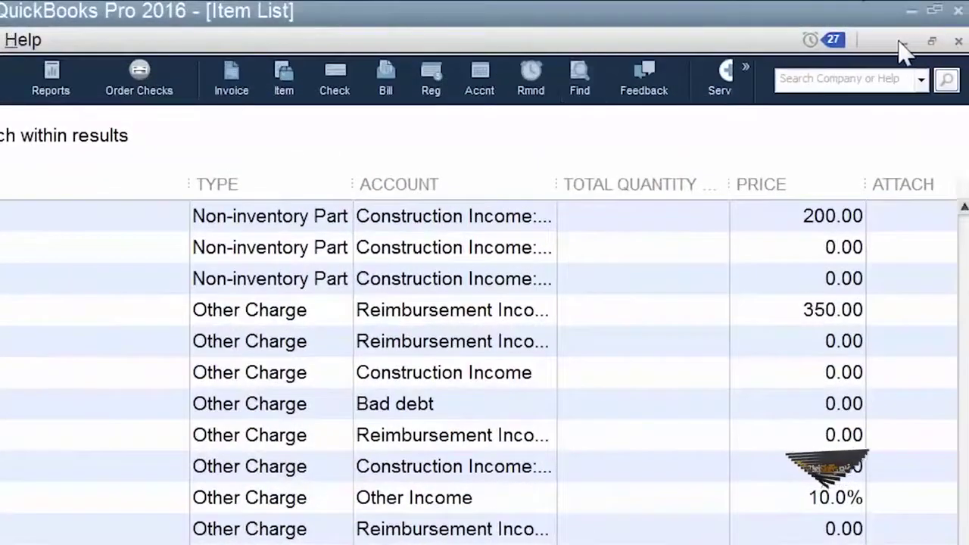
Start a new invoice from the home page and select an existing customer for it.
{"action": "left_click", "coordinate": [904, 42]}
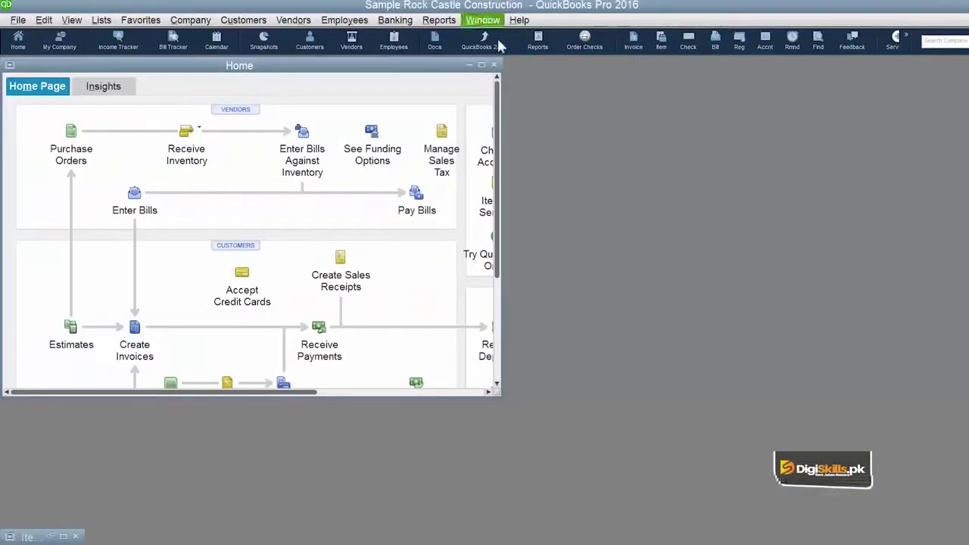
{"action": "left_click", "coordinate": [481, 66]}
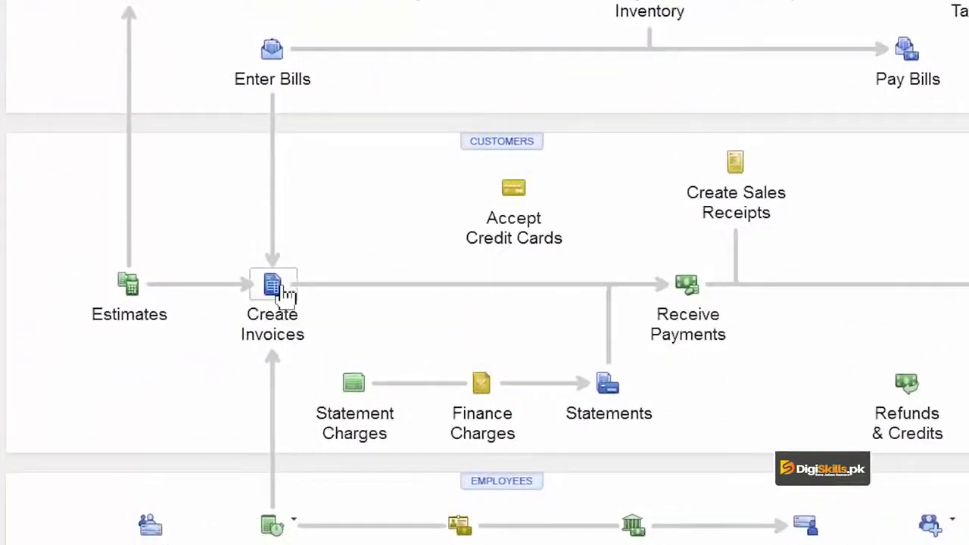
{"action": "left_click", "coordinate": [286, 293]}
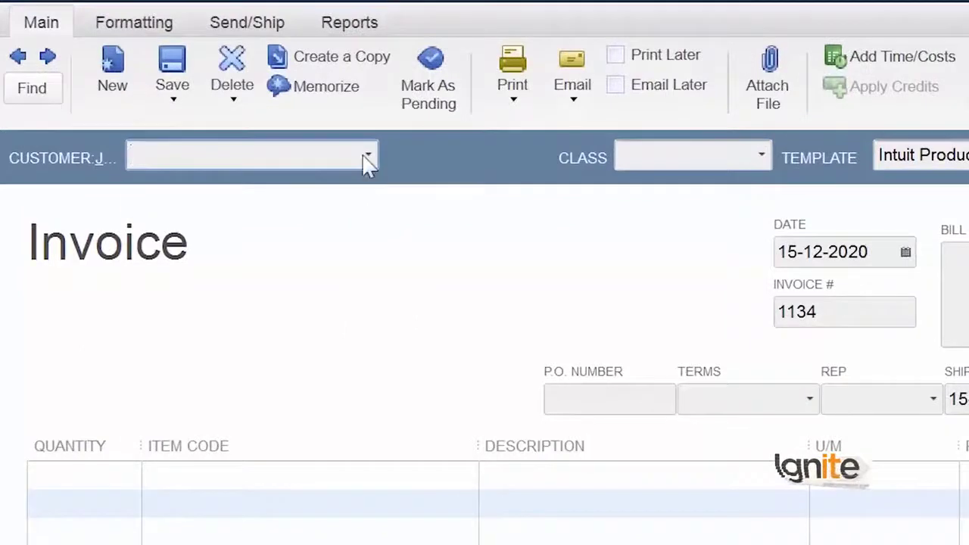
{"action": "left_click", "coordinate": [219, 146]}
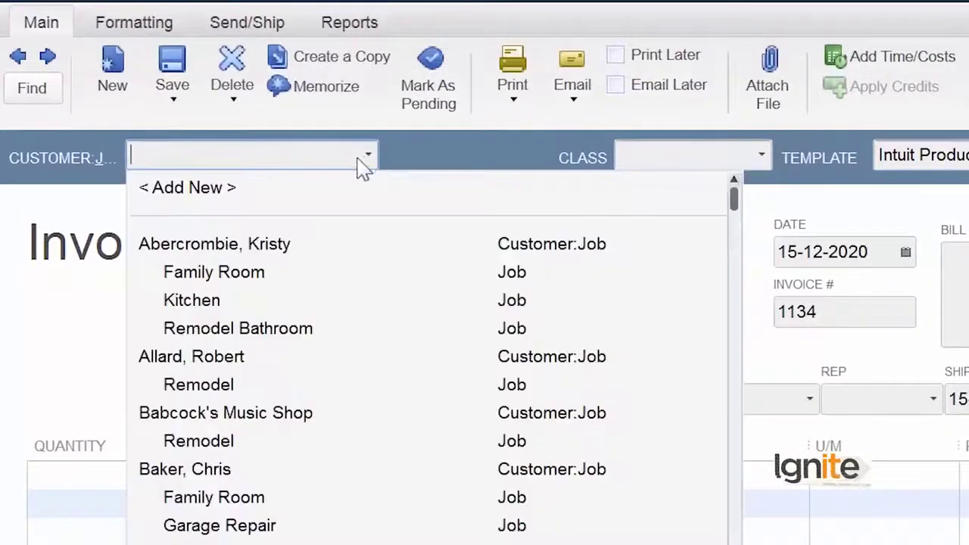
{"action": "left_click", "coordinate": [283, 472]}
Add the Cement Group item on the first line of the invoice.
{"action": "left_click", "coordinate": [465, 477]}
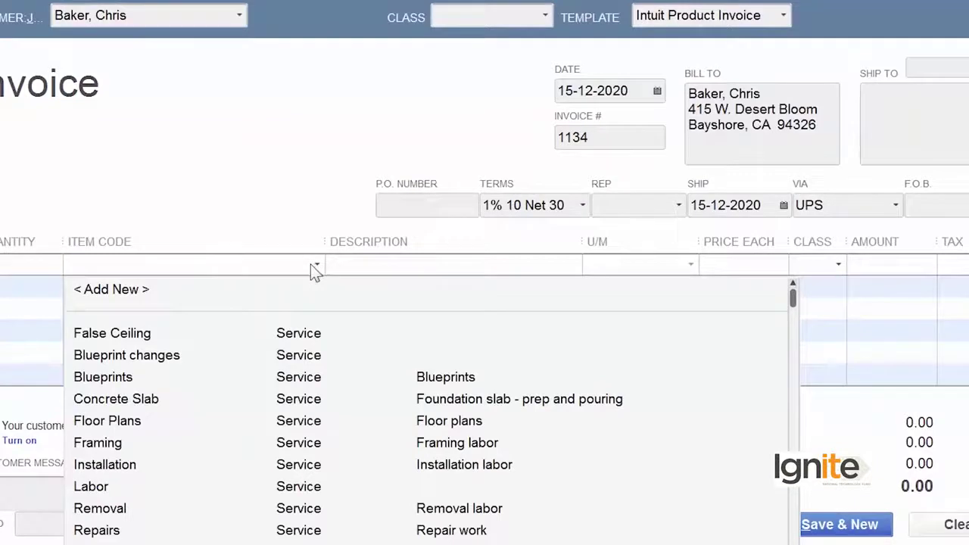
{"action": "scroll", "coordinate": [333, 377], "scroll_direction": "down", "scroll_amount": 12}
{"action": "scroll", "coordinate": [332, 377], "scroll_direction": "down", "scroll_amount": 6}
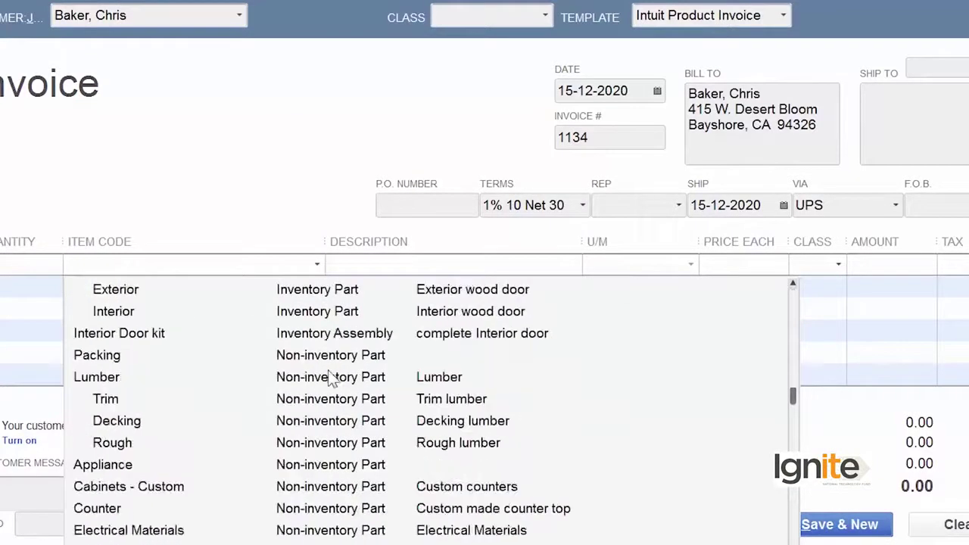
{"action": "scroll", "coordinate": [333, 377], "scroll_direction": "down", "scroll_amount": 6}
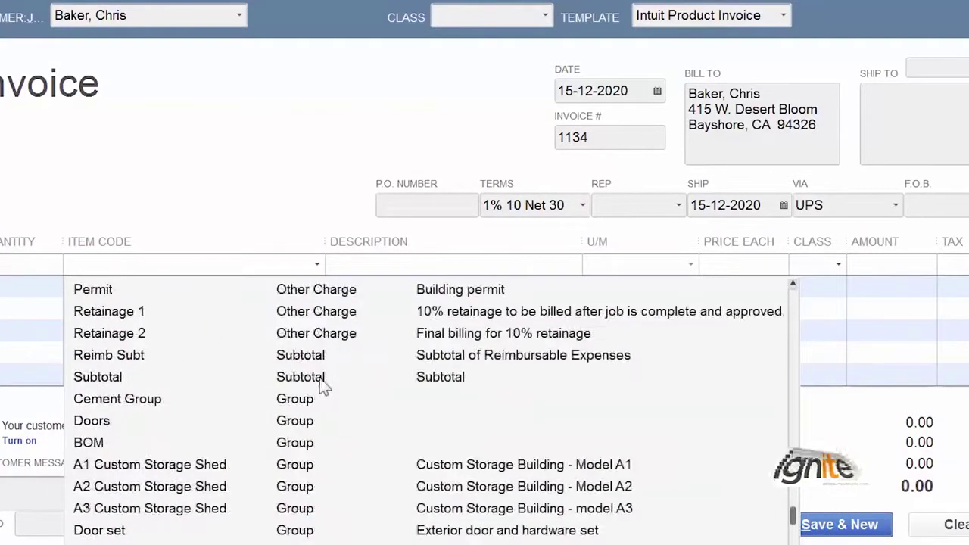
{"action": "scroll", "coordinate": [318, 378], "scroll_direction": "down", "scroll_amount": 2}
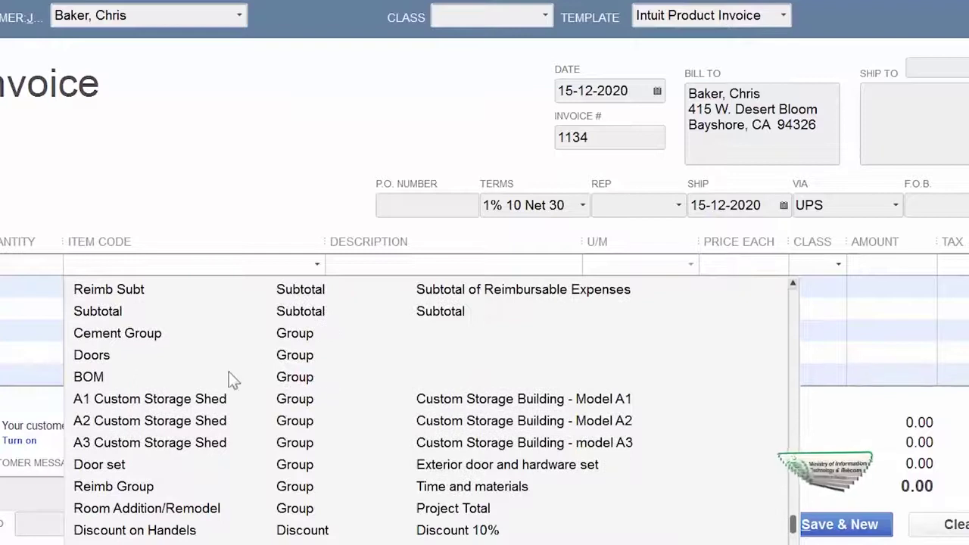
{"action": "left_click", "coordinate": [85, 333]}
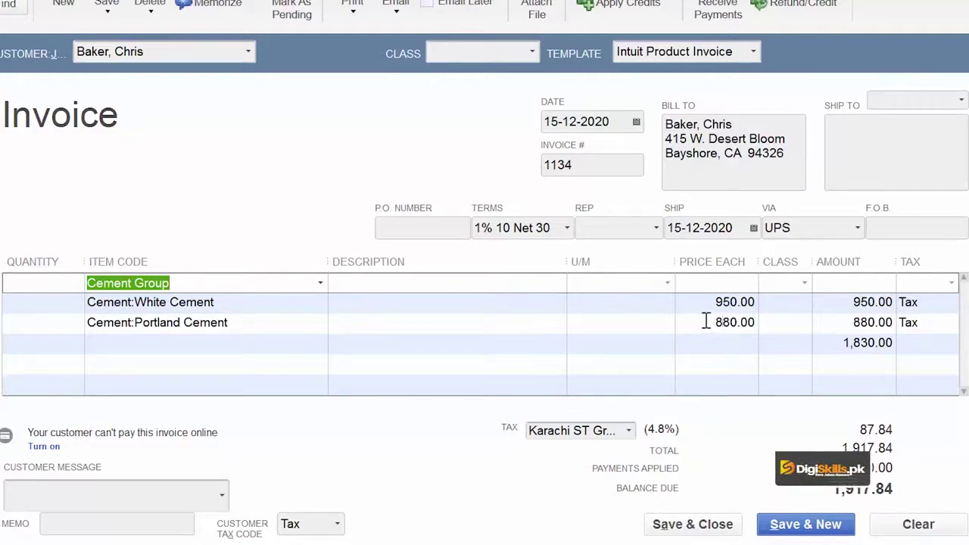
Set the invoice quantities to 10 for White Cement and 200 for Portland Cement.
{"action": "left_click", "coordinate": [68, 302]}
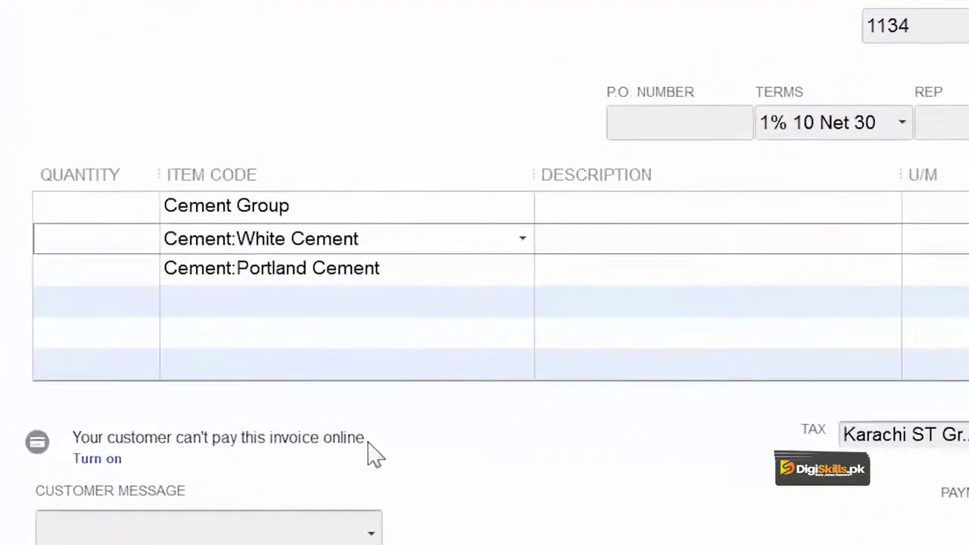
{"action": "type", "text": "10"}
{"action": "key", "text": "Down"}
{"action": "type", "text": "200"}
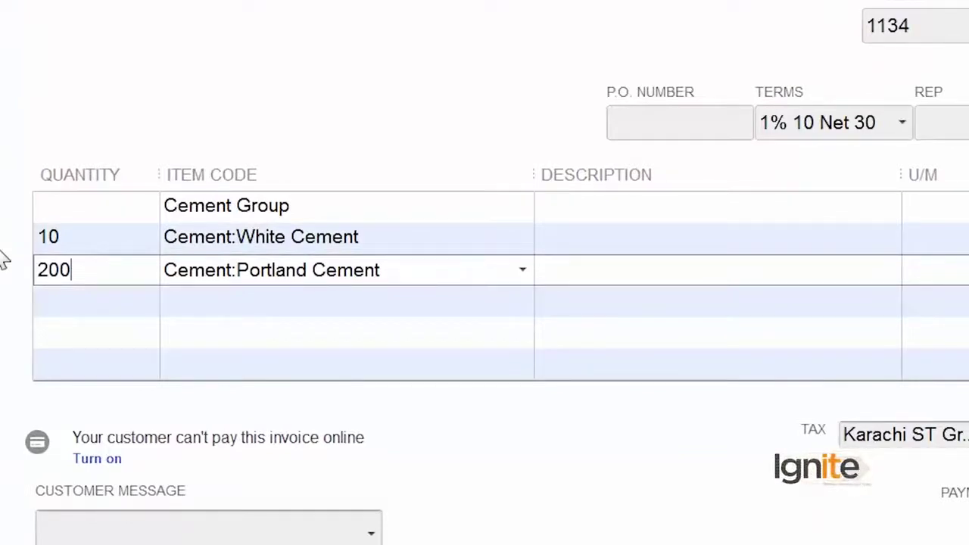
{"action": "key", "text": "Tab"}
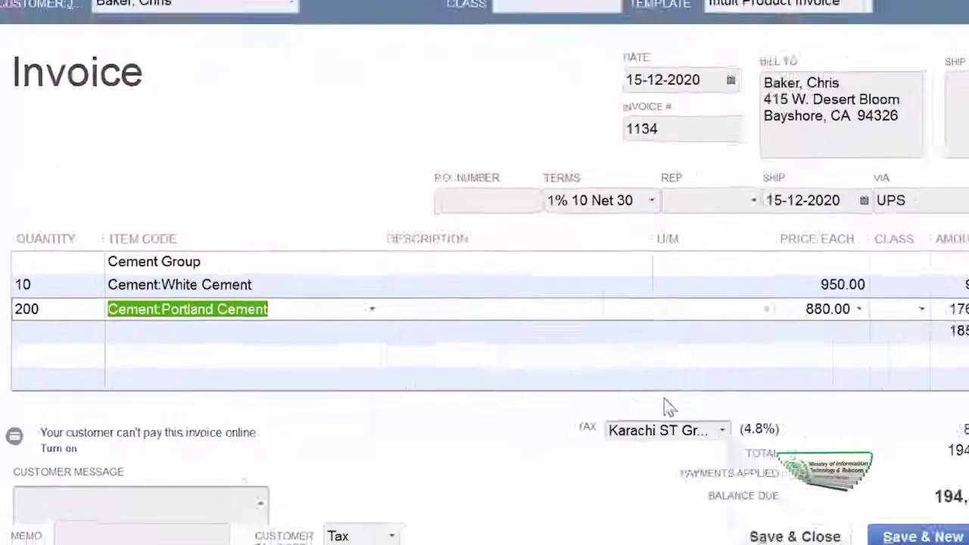
{"action": "key", "text": "Tab"}
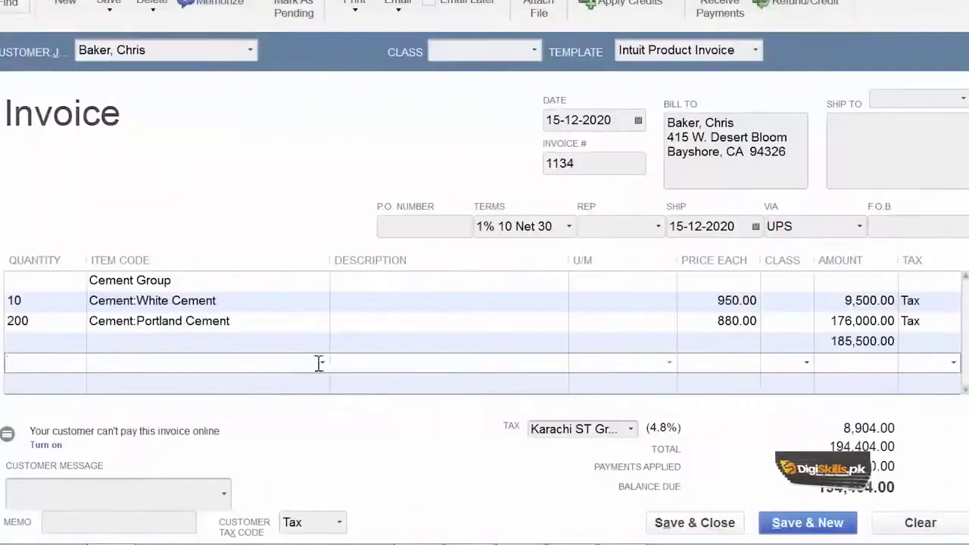
Add the BOM group on the empty invoice line below the cement group's subtotal.
{"action": "left_click", "coordinate": [320, 363]}
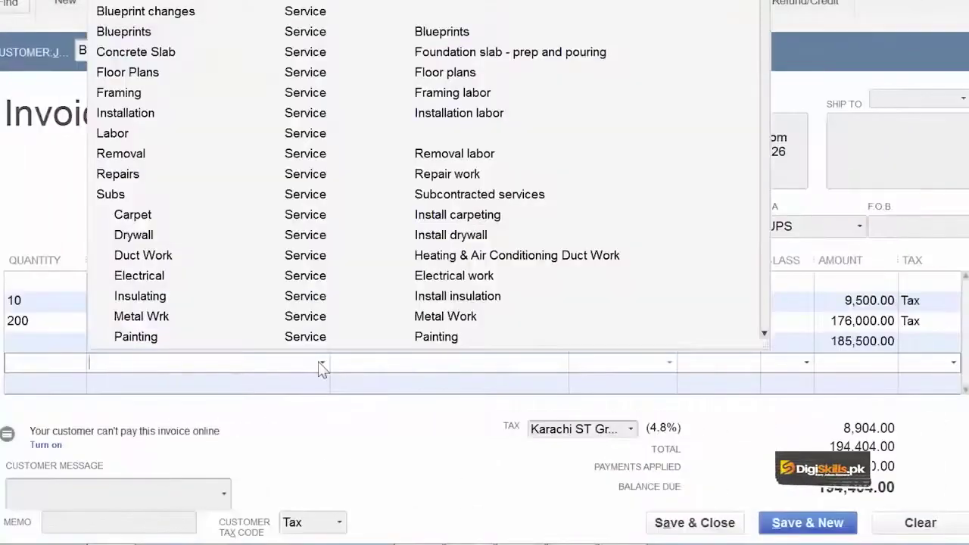
{"action": "scroll", "coordinate": [273, 262], "scroll_direction": "down", "scroll_amount": 11}
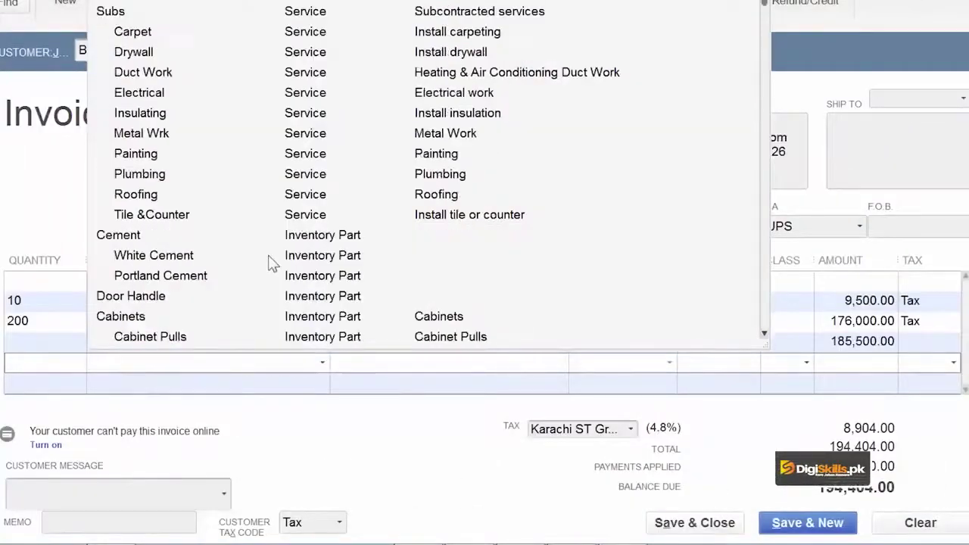
{"action": "scroll", "coordinate": [271, 261], "scroll_direction": "down", "scroll_amount": 10}
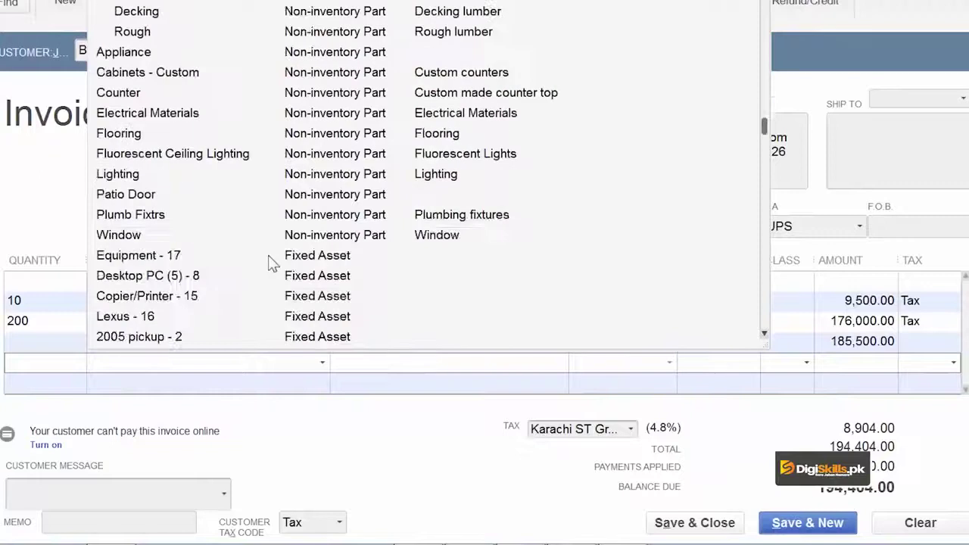
{"action": "left_click", "coordinate": [131, 152]}
Set the item on the invoice line below the cement group's subtotal to the Doors group.
{"action": "left_click", "coordinate": [324, 365]}
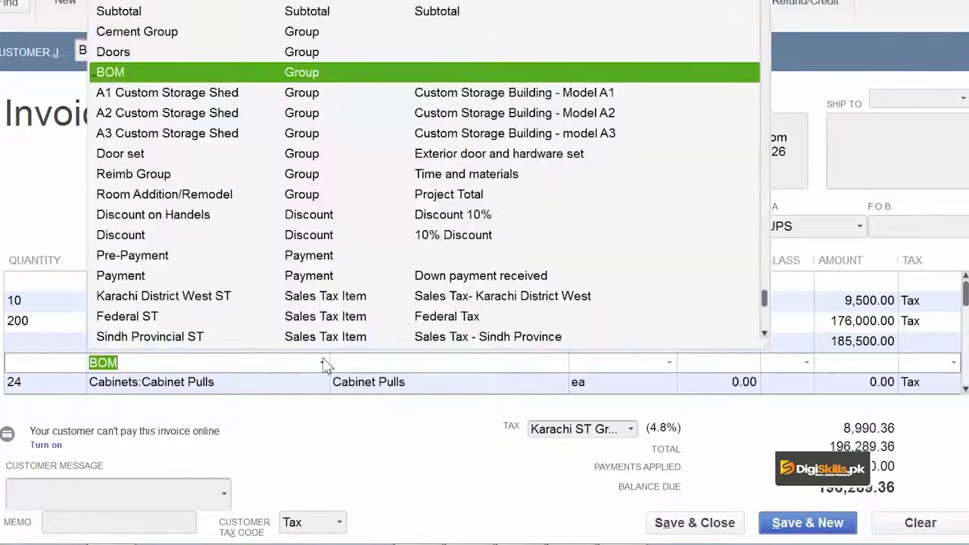
{"action": "left_click", "coordinate": [216, 52]}
{"action": "key", "text": "Return"}
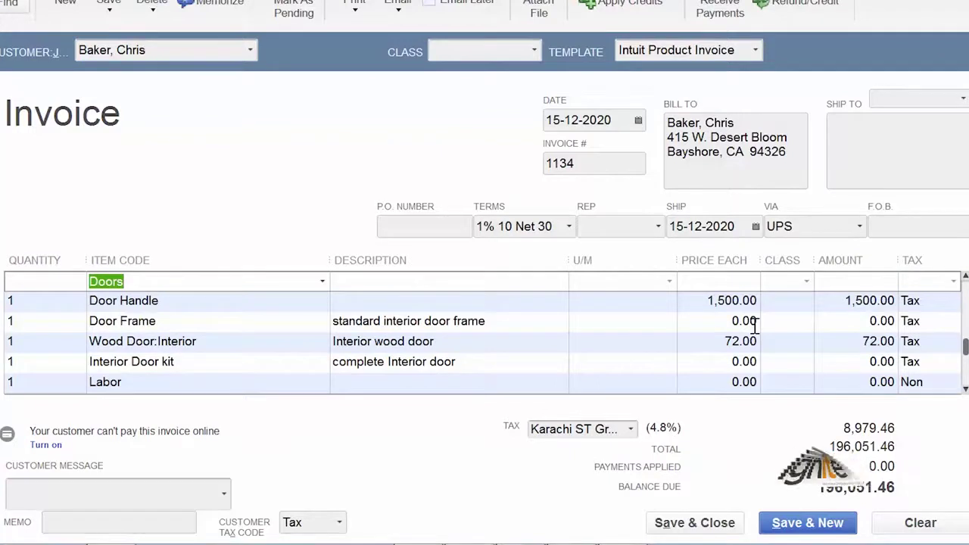
{"action": "scroll", "coordinate": [755, 324], "scroll_direction": "down", "scroll_amount": 1}
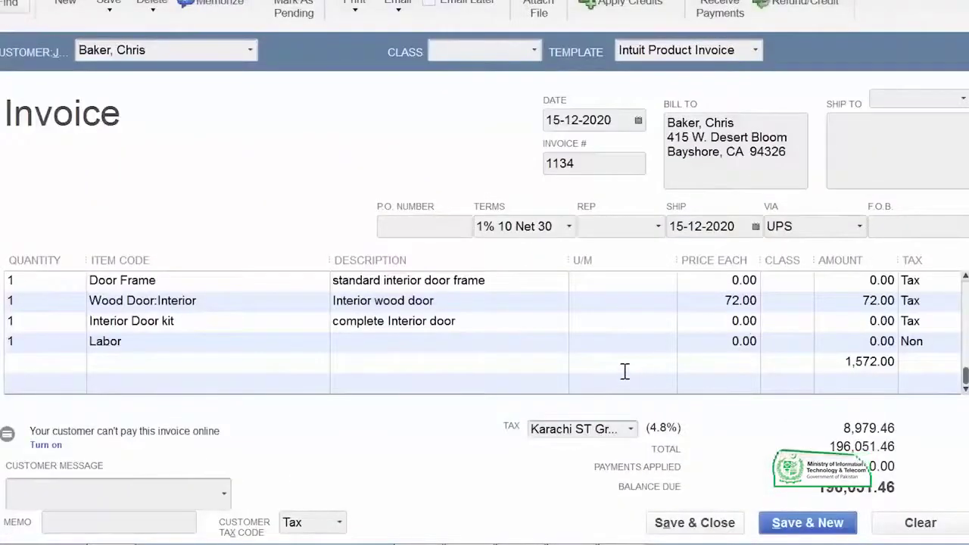
{"action": "left_click", "coordinate": [625, 370]}
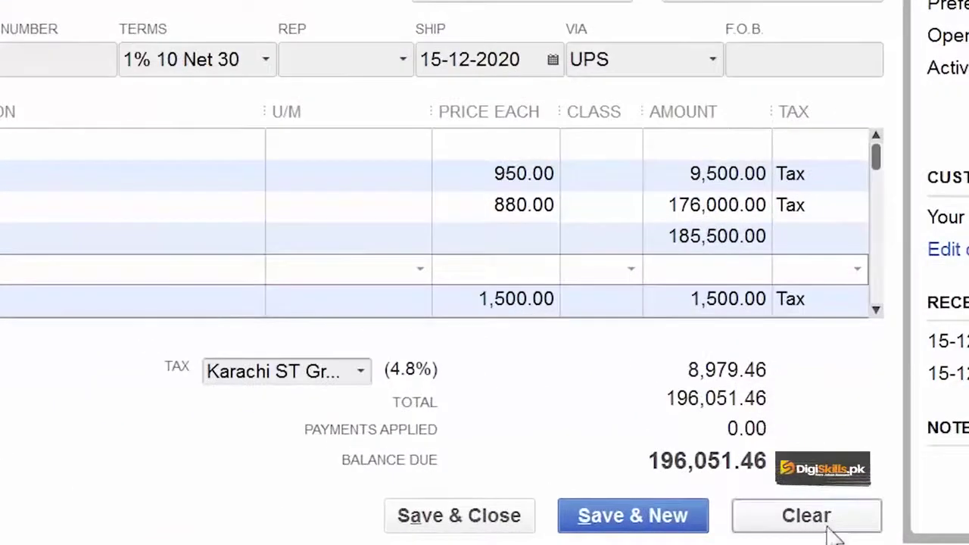
Clear all entries from the current invoice and close the invoice form.
{"action": "left_click", "coordinate": [830, 530]}
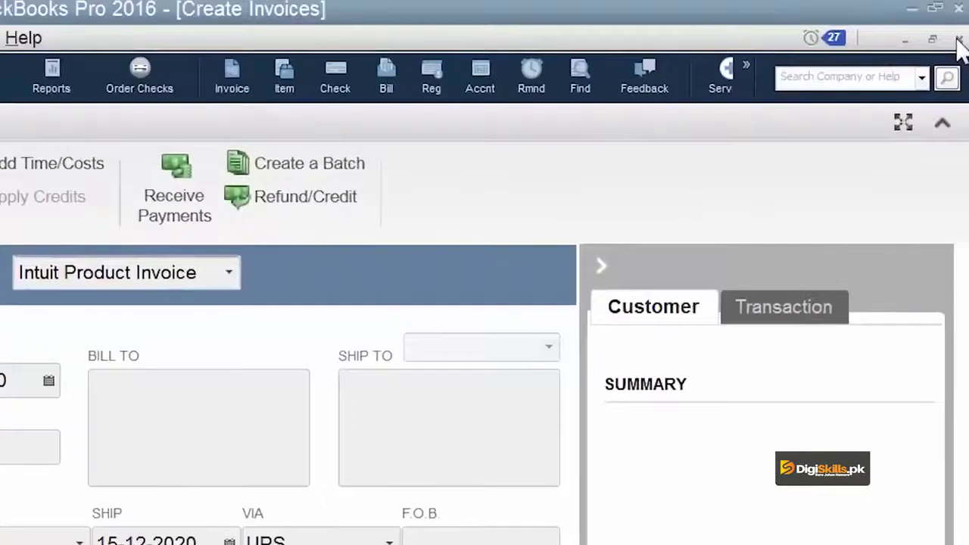
{"action": "left_click", "coordinate": [956, 40]}
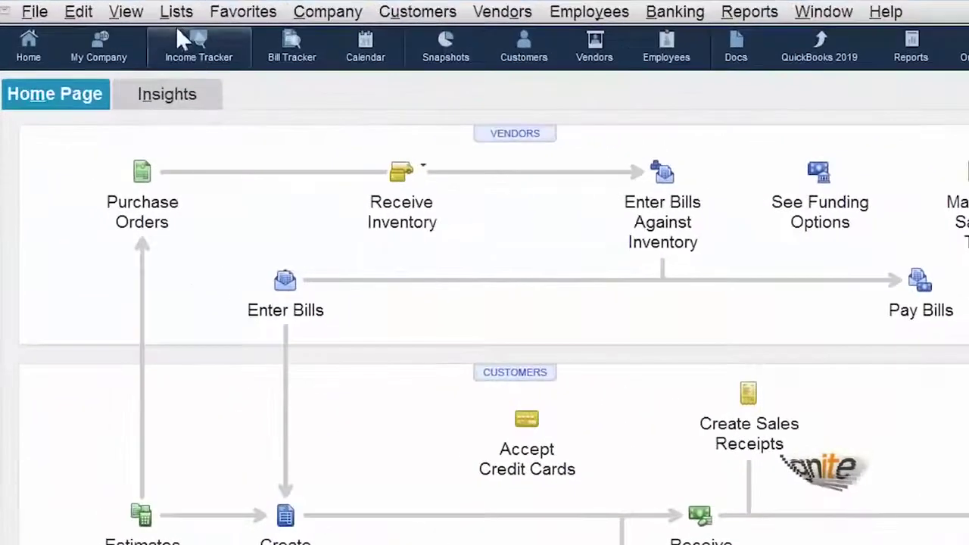
Edit the Cement Group in the Item List, setting its default quantities to 10 for White Cement and 200 for Portland Cement.
{"action": "left_click", "coordinate": [179, 16]}
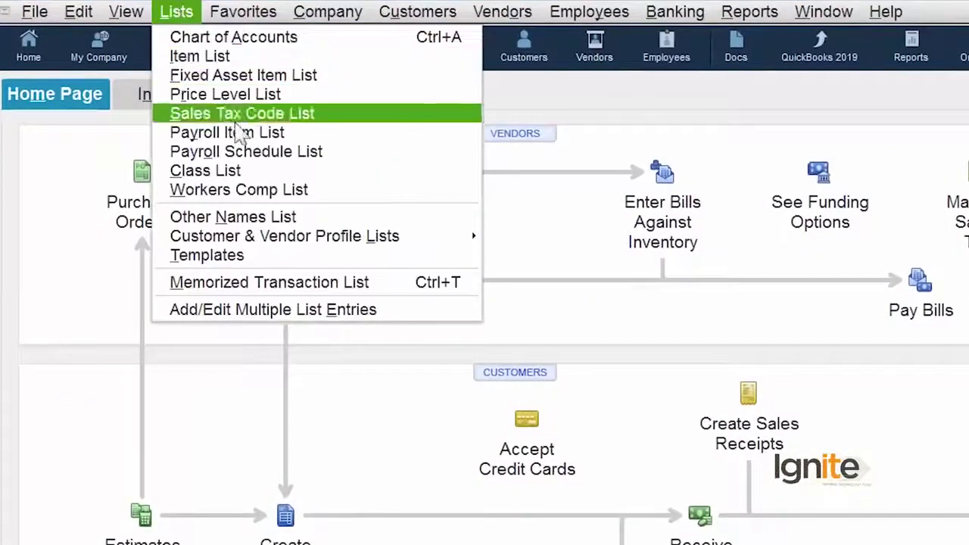
{"action": "left_click", "coordinate": [218, 65]}
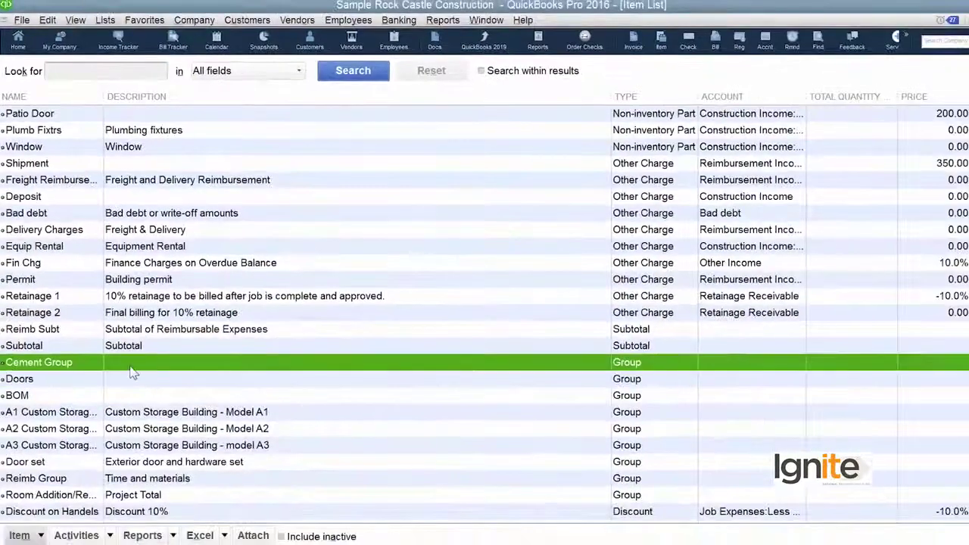
{"action": "double_click", "coordinate": [130, 369]}
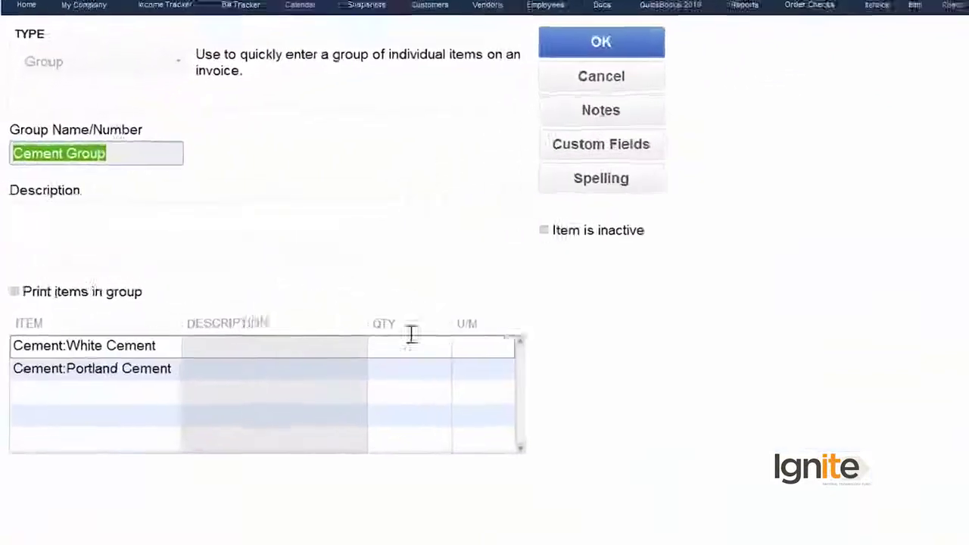
{"action": "left_click", "coordinate": [465, 362]}
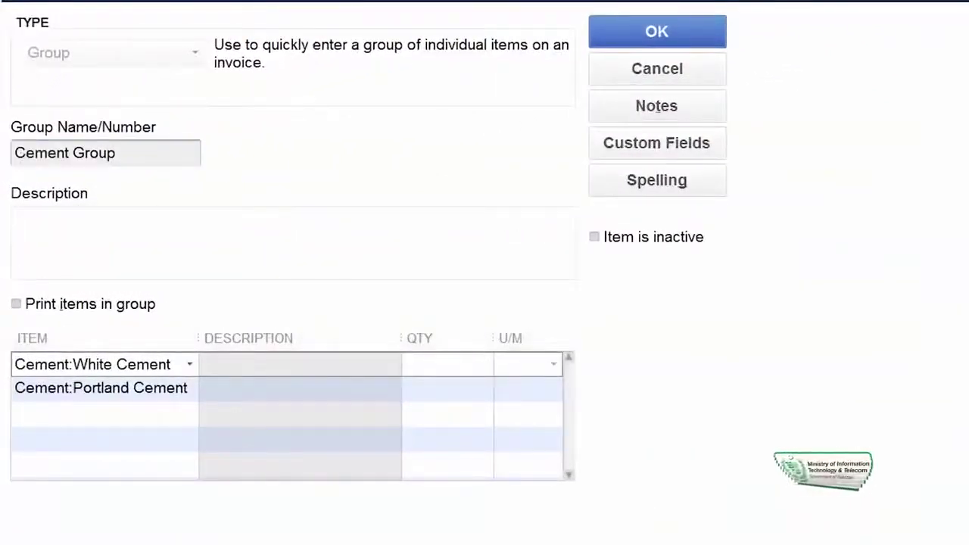
{"action": "type", "text": "10"}
{"action": "left_click", "coordinate": [95, 389]}
{"action": "left_click", "coordinate": [447, 389]}
{"action": "type", "text": "200"}
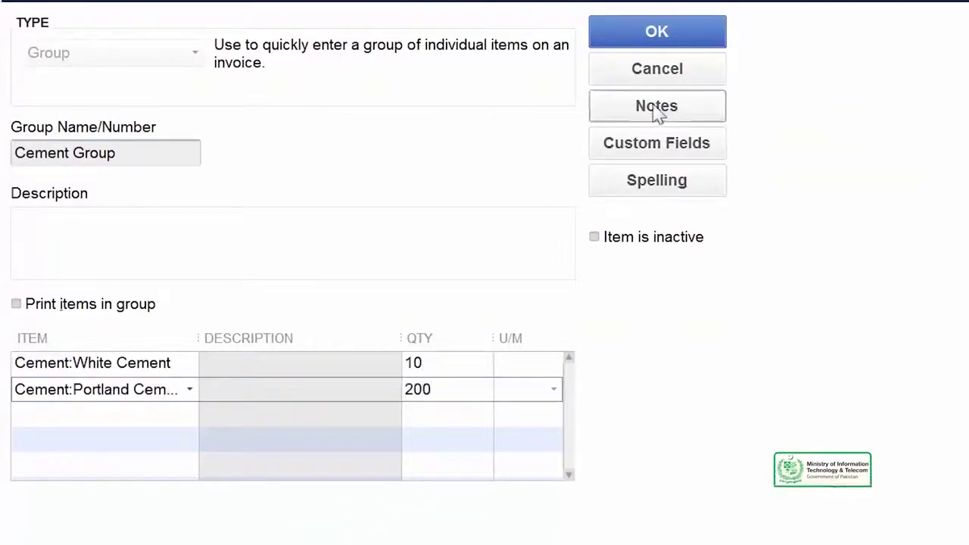
{"action": "left_click", "coordinate": [640, 44]}
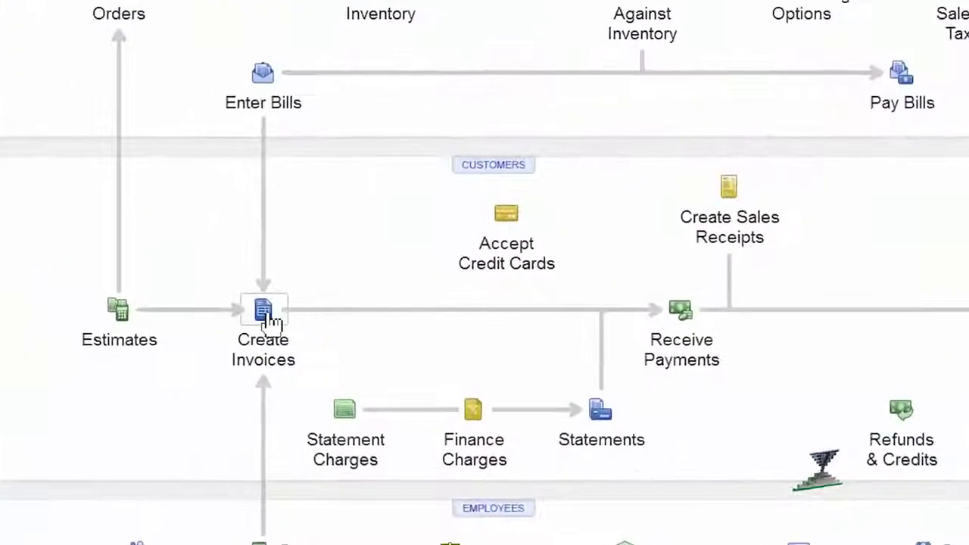
Start a new invoice and add the Cement Group item on its first line.
{"action": "left_click", "coordinate": [168, 319]}
{"action": "left_click", "coordinate": [410, 334]}
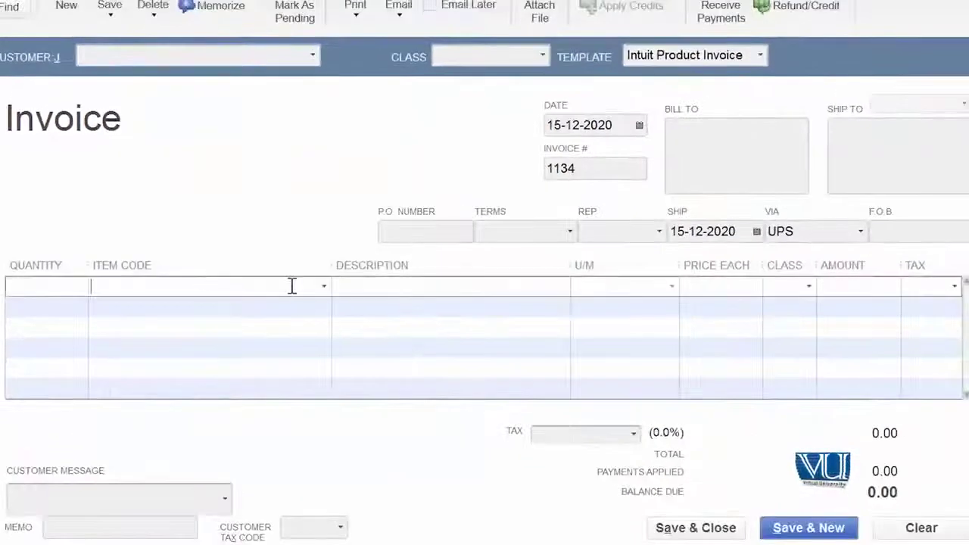
{"action": "left_click", "coordinate": [325, 288]}
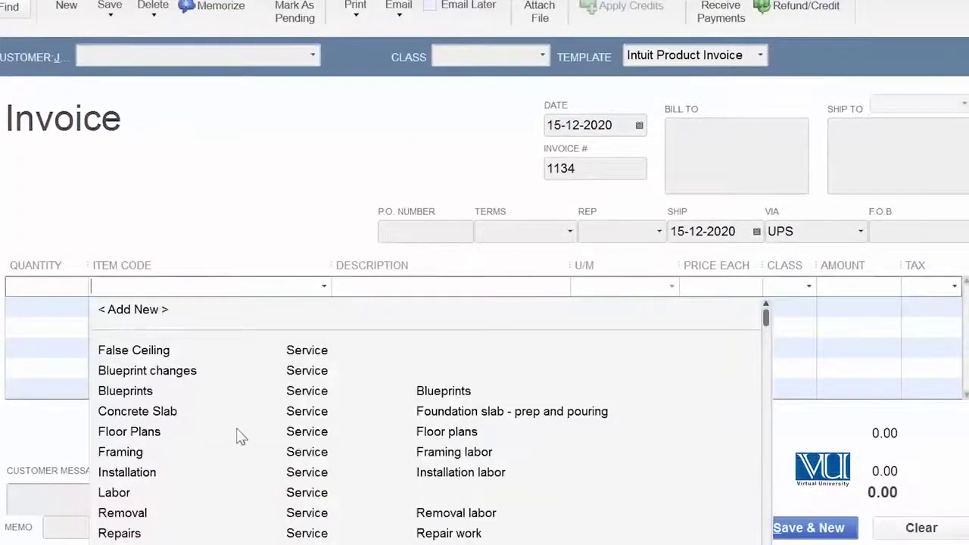
{"action": "scroll", "coordinate": [303, 451], "scroll_direction": "down", "scroll_amount": 10}
{"action": "left_click", "coordinate": [310, 453]}
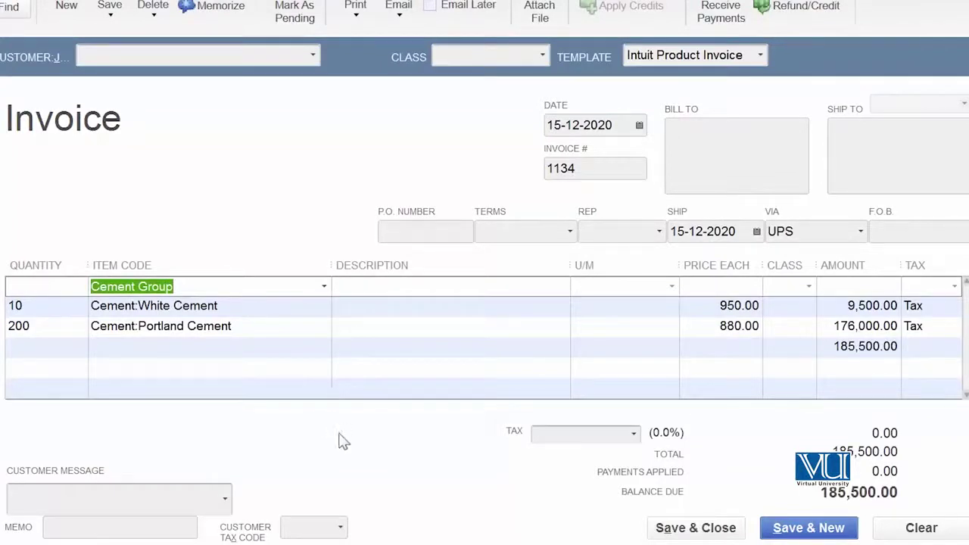
Select the quantity on the invoice's Portland Cement line for editing.
{"action": "left_click", "coordinate": [286, 334]}
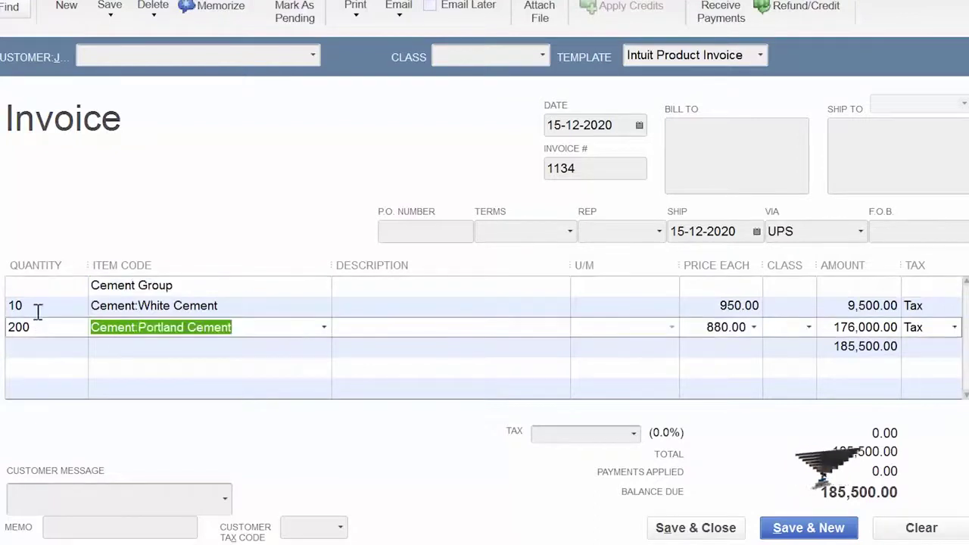
{"action": "left_click", "coordinate": [39, 324]}
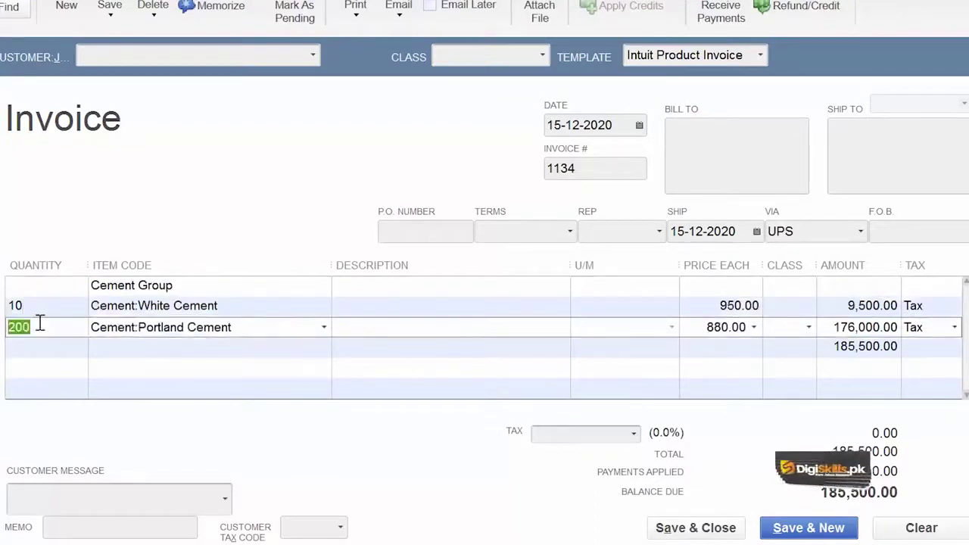